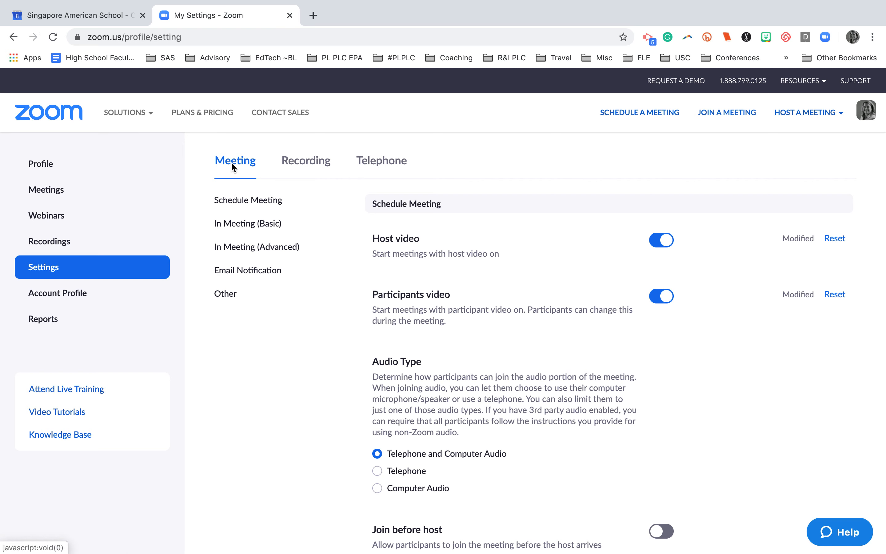
# Review the In Meeting (Basic) settings, including chat, file transfer, screen sharing, annotation and participant renaming, and the meeting password options
pyautogui.click(251, 224)
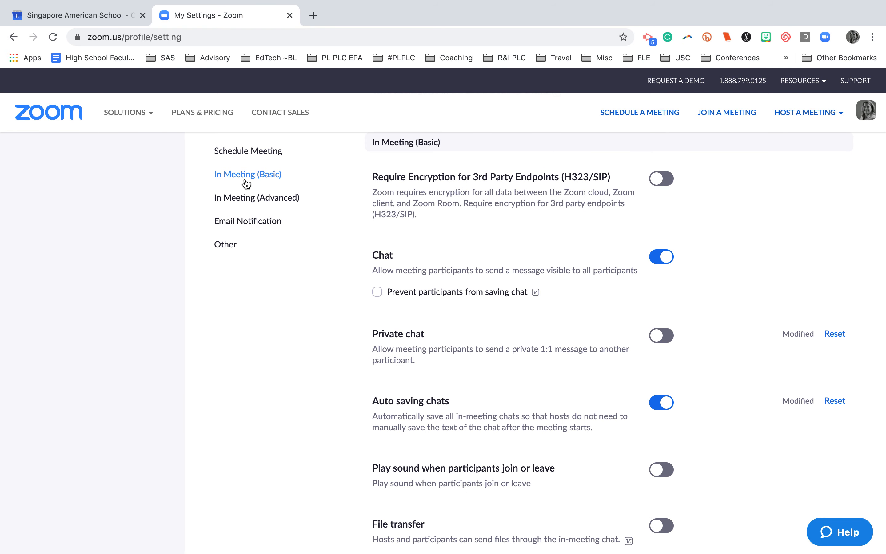
pyautogui.scroll(-9, 559, 304)
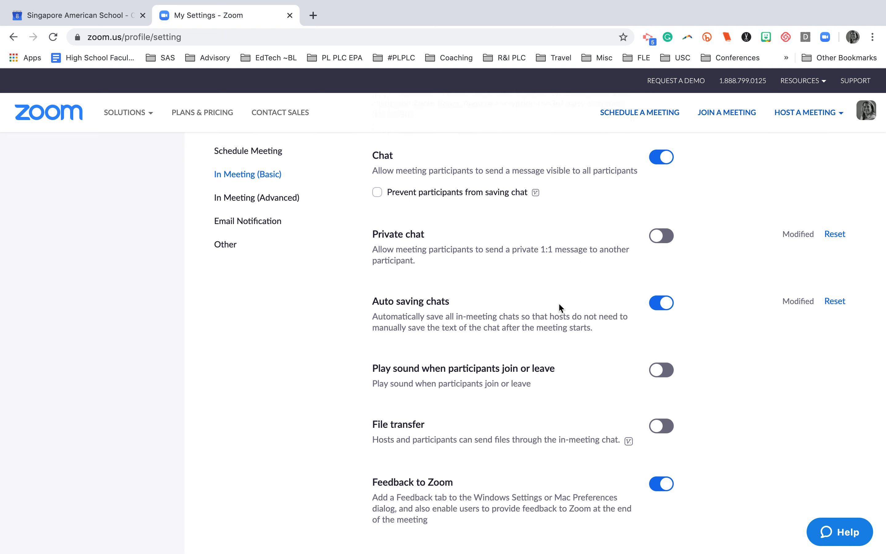
pyautogui.scroll(-9, 559, 305)
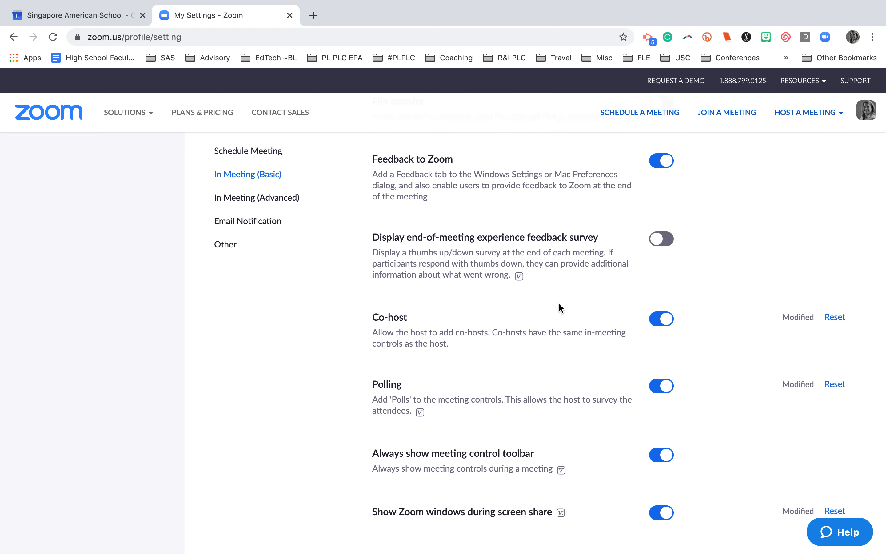
pyautogui.scroll(-7, 559, 305)
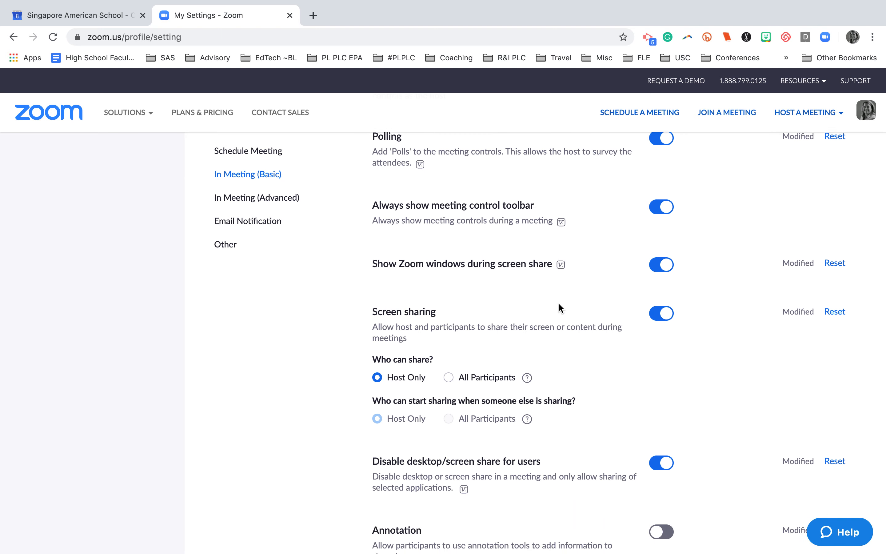
pyautogui.scroll(-7, 559, 305)
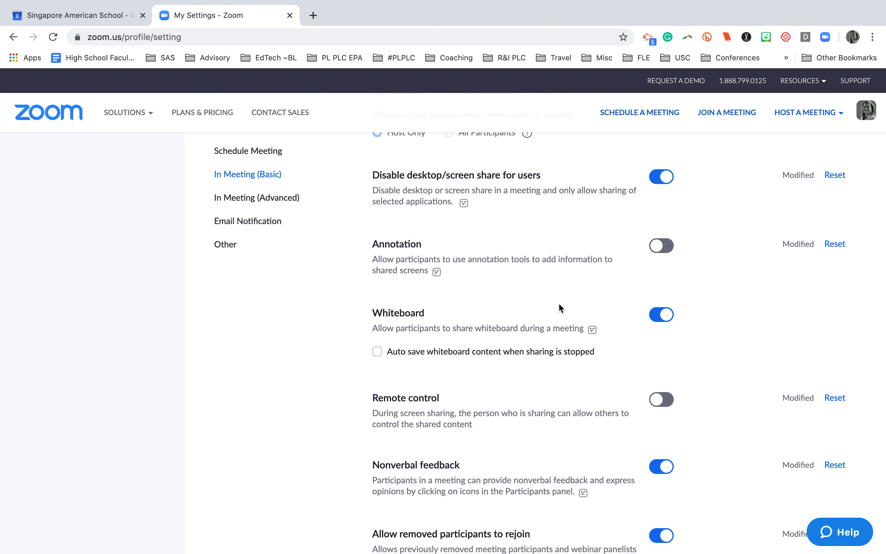
pyautogui.scroll(-3, 559, 303)
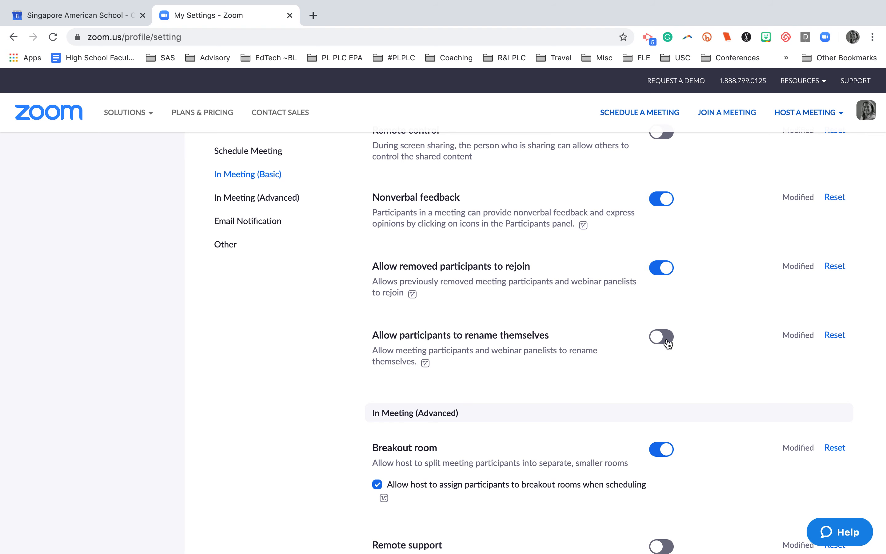
pyautogui.scroll(15, 667, 343)
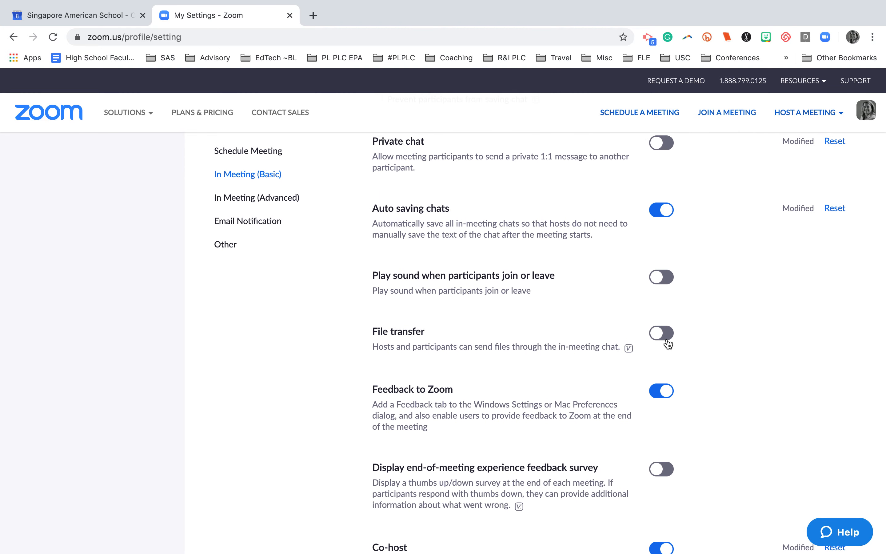
pyautogui.scroll(15, 668, 343)
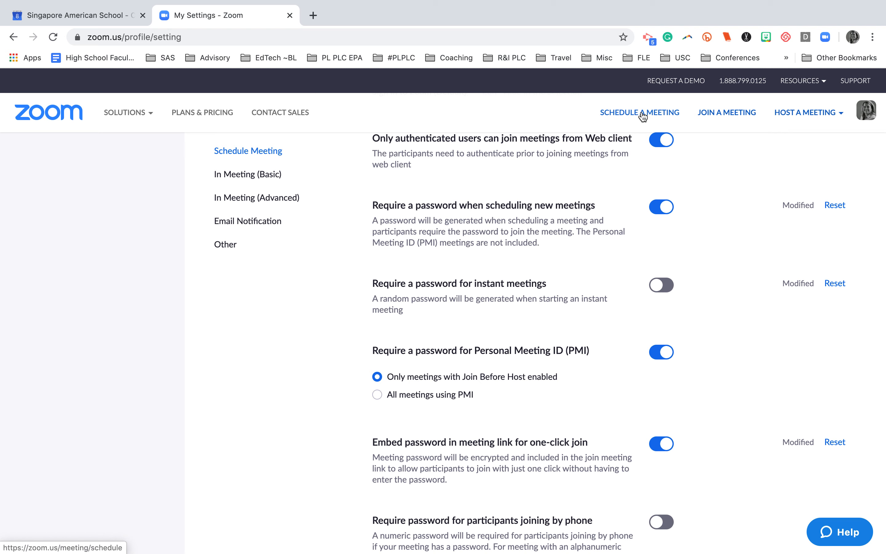
# Start scheduling a new meeting and set its topic to "Class"
pyautogui.click(631, 116)
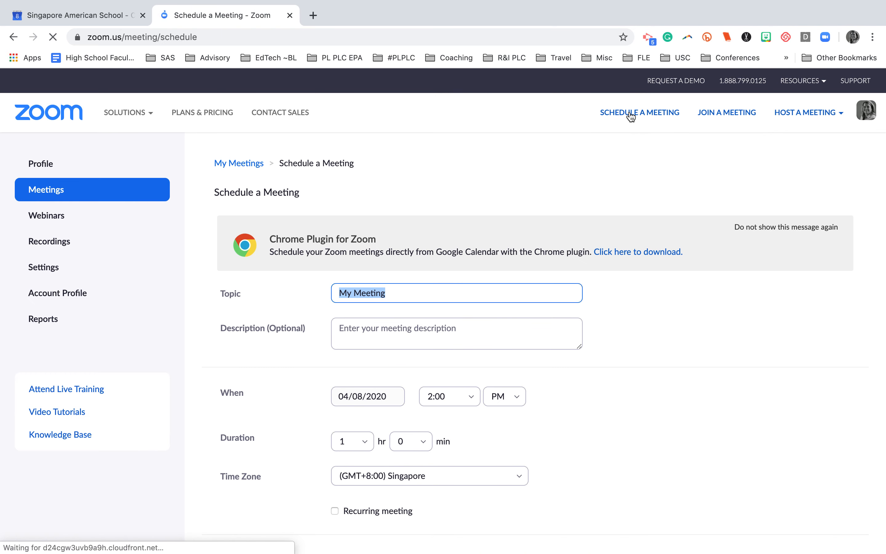
pyautogui.scroll(-3, 414, 287)
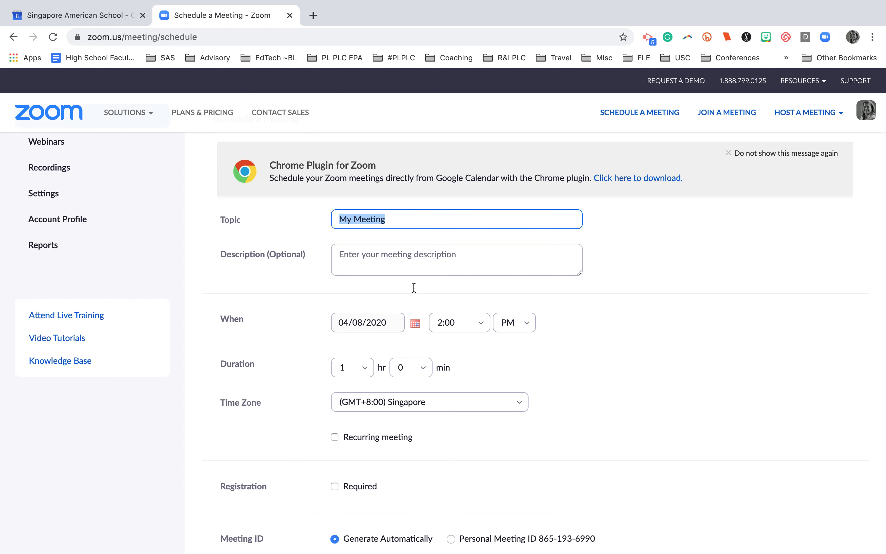
pyautogui.scroll(-3, 414, 287)
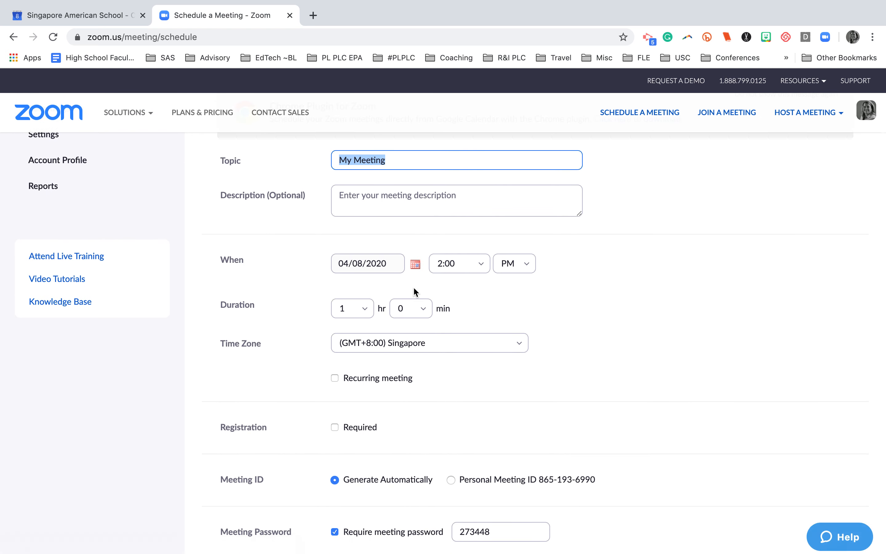
pyautogui.write('Class')
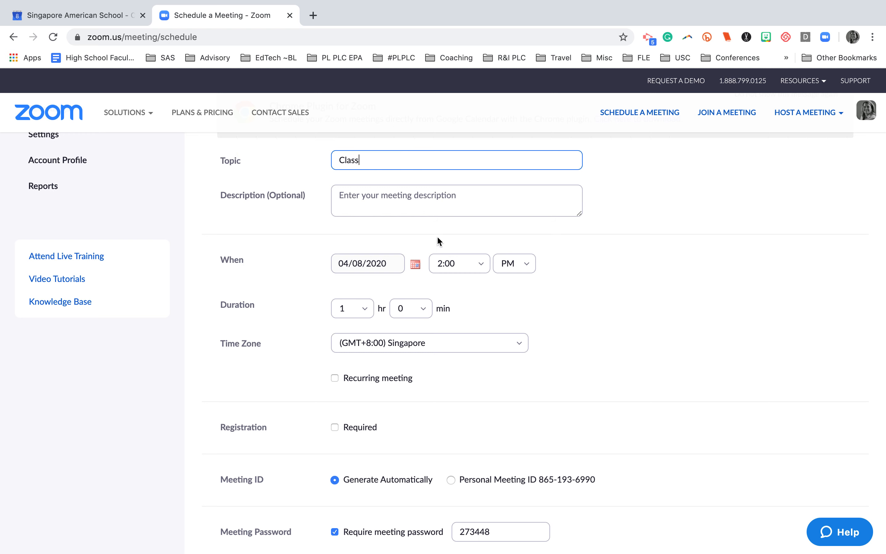
# Set the meeting's start to 04/09/2020 at 9:00 AM
pyautogui.click(387, 263)
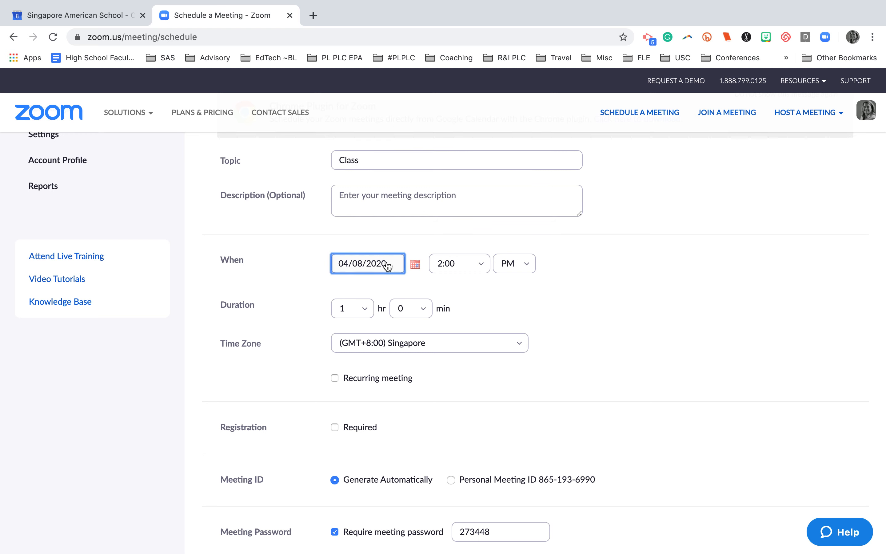
pyautogui.click(415, 263)
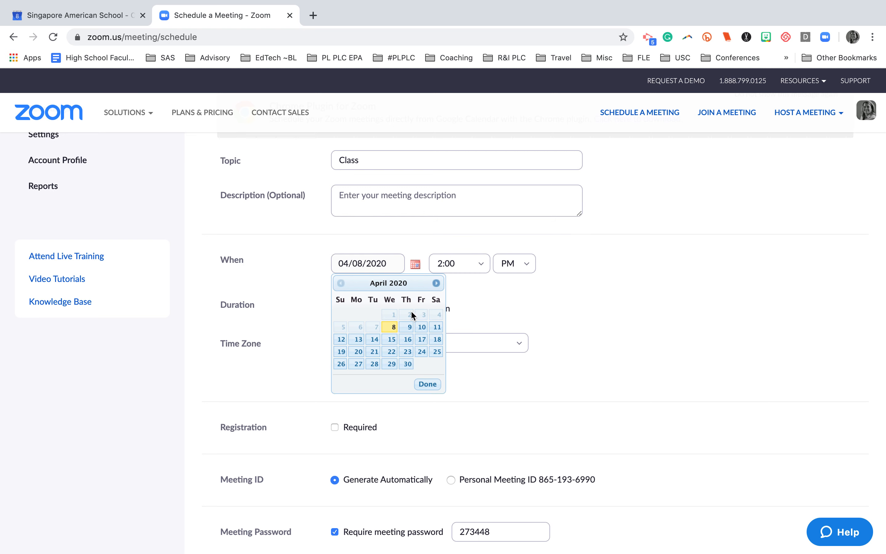
pyautogui.click(408, 334)
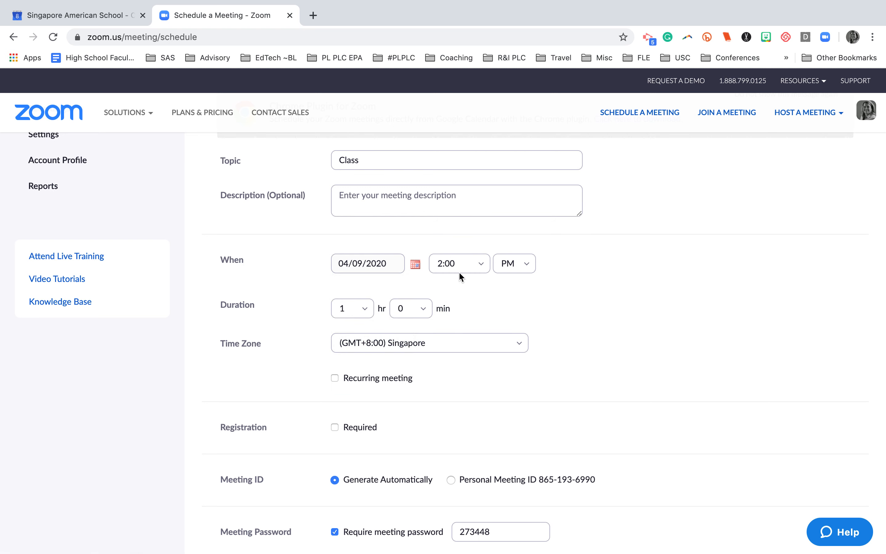
pyautogui.click(451, 262)
pyautogui.scroll(-8, 456, 375)
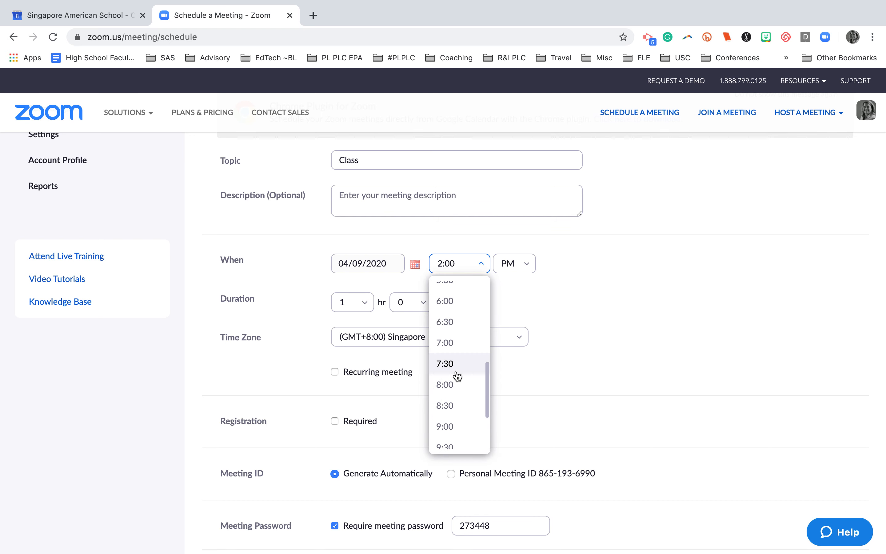
pyautogui.click(447, 384)
pyautogui.click(518, 264)
pyautogui.click(510, 290)
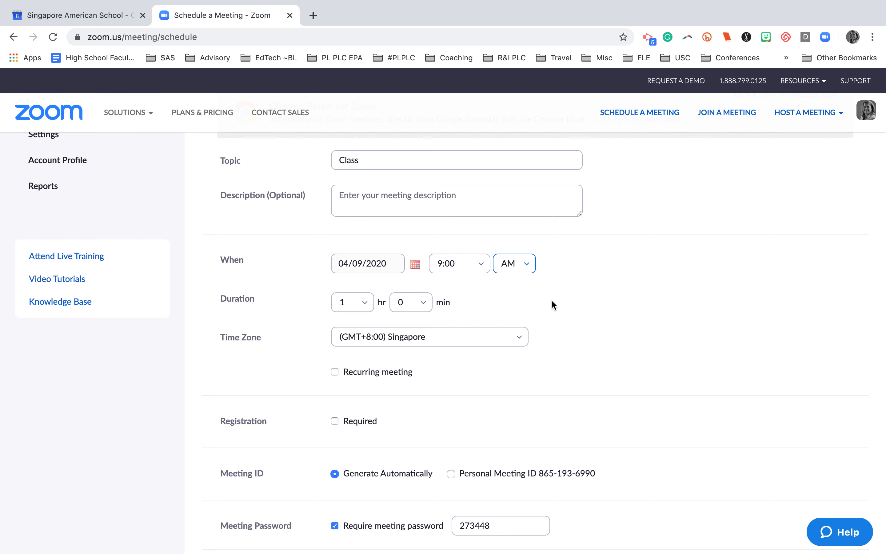
# Make registration required for the meeting
pyautogui.scroll(-3, 405, 354)
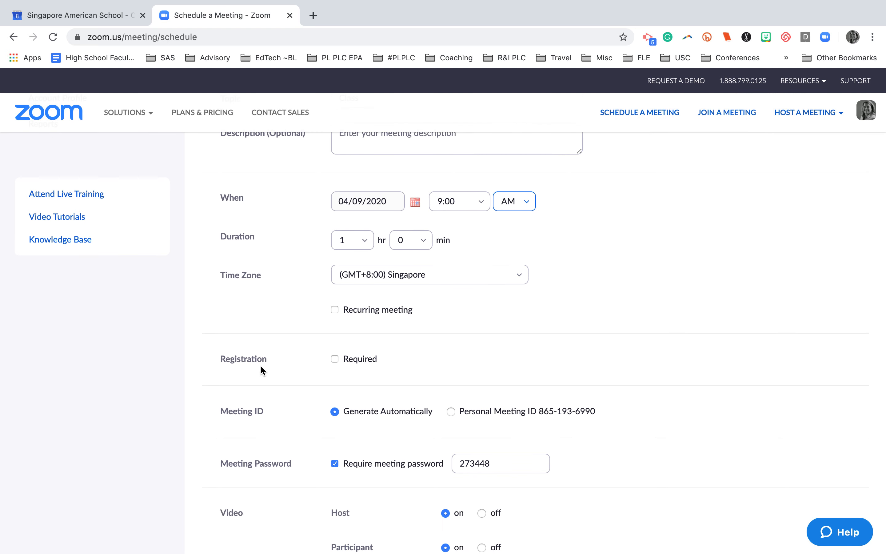
pyautogui.click(335, 360)
pyautogui.scroll(-3, 398, 379)
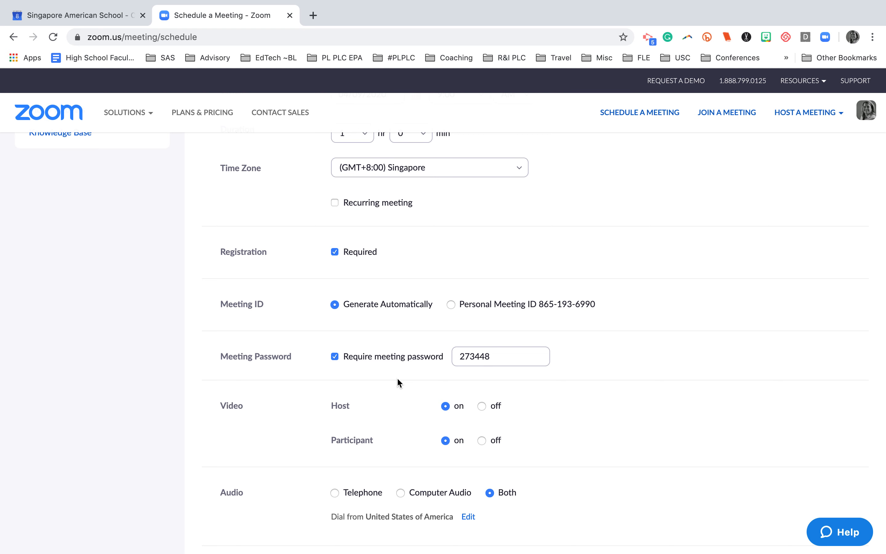
# Allow only authenticated users to join the meeting and save it
pyautogui.scroll(-6, 398, 383)
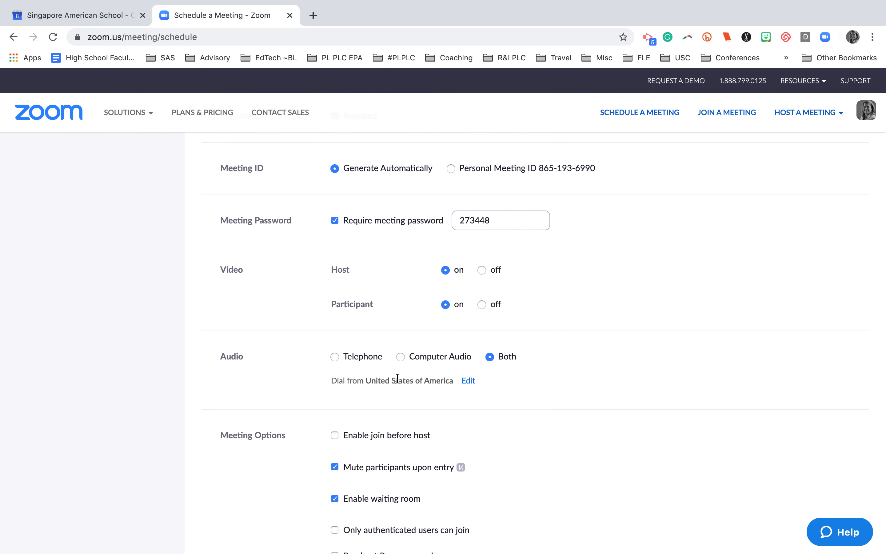
pyautogui.scroll(-2, 397, 377)
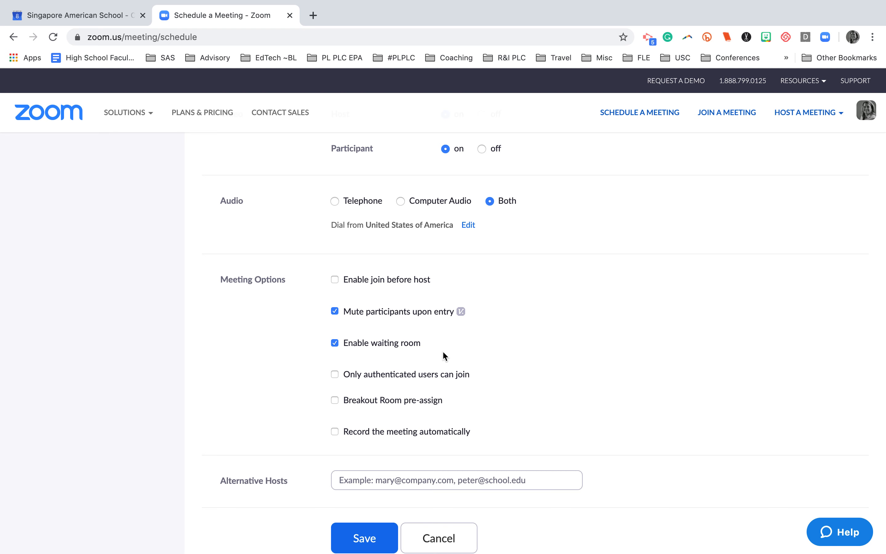
pyautogui.scroll(-1, 443, 356)
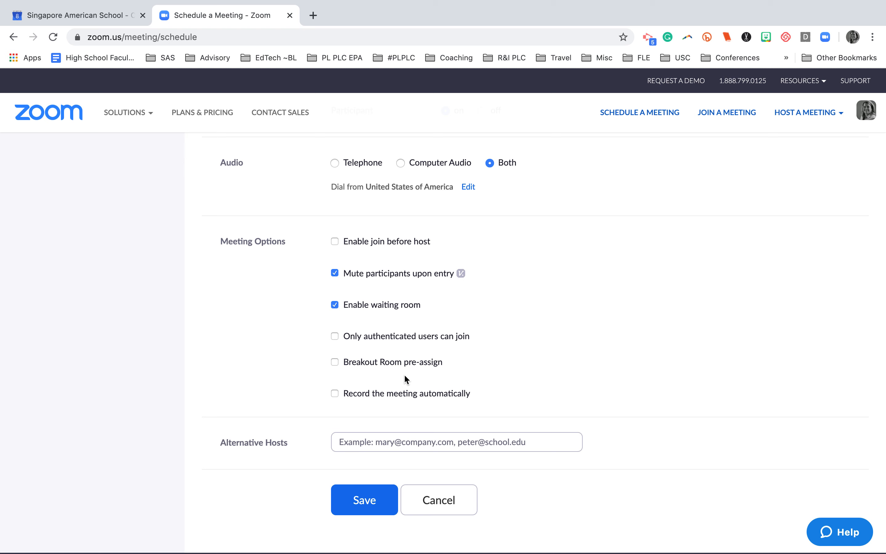
pyautogui.click(334, 337)
pyautogui.scroll(-3, 500, 348)
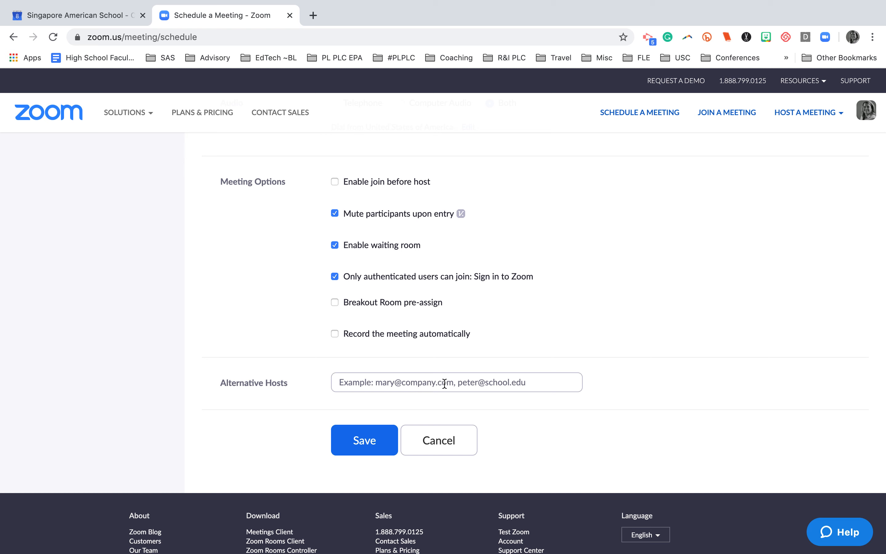
pyautogui.click(367, 445)
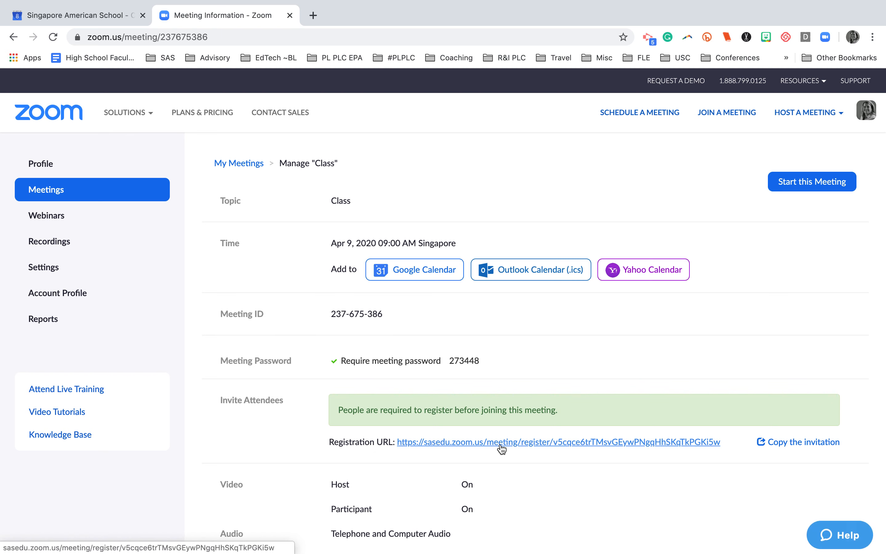
# Add the scheduled meeting to Google Calendar with the school account, allowing Zoom access, and return to the meeting information page
pyautogui.scroll(-3, 501, 451)
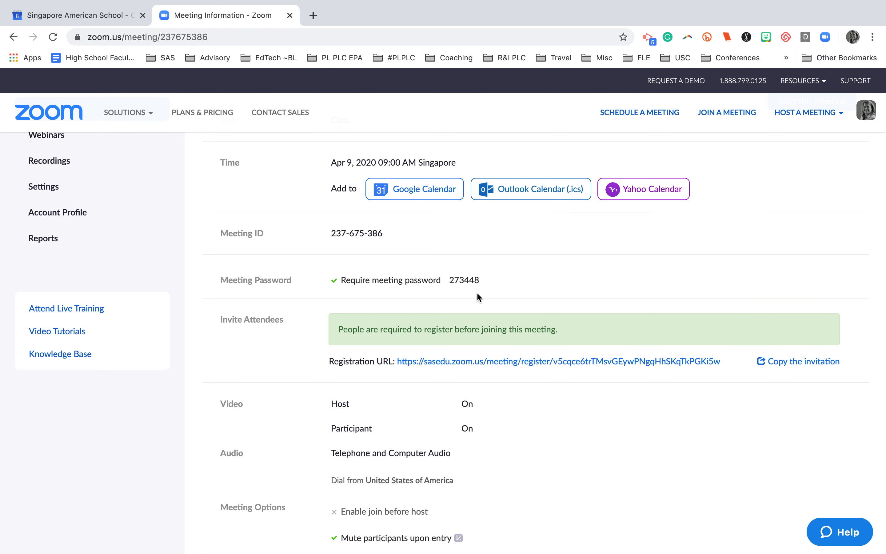
pyautogui.click(410, 193)
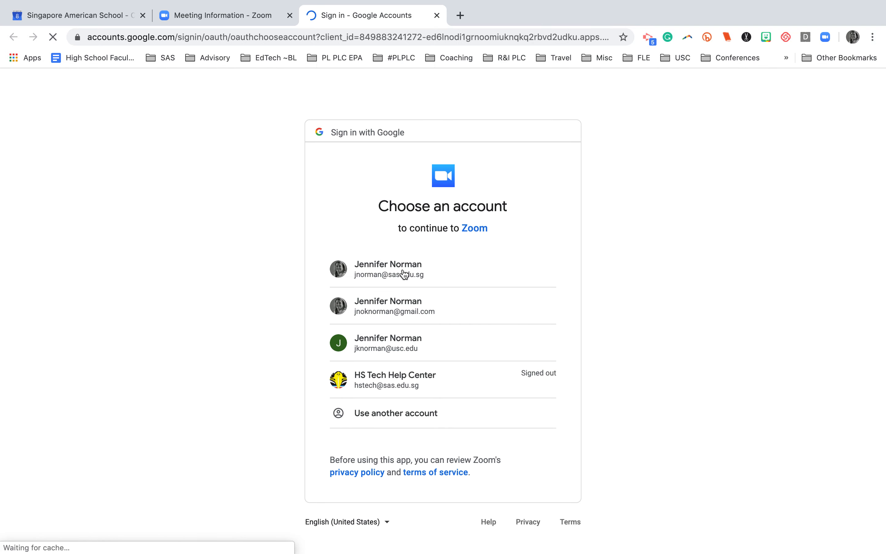
pyautogui.click(404, 270)
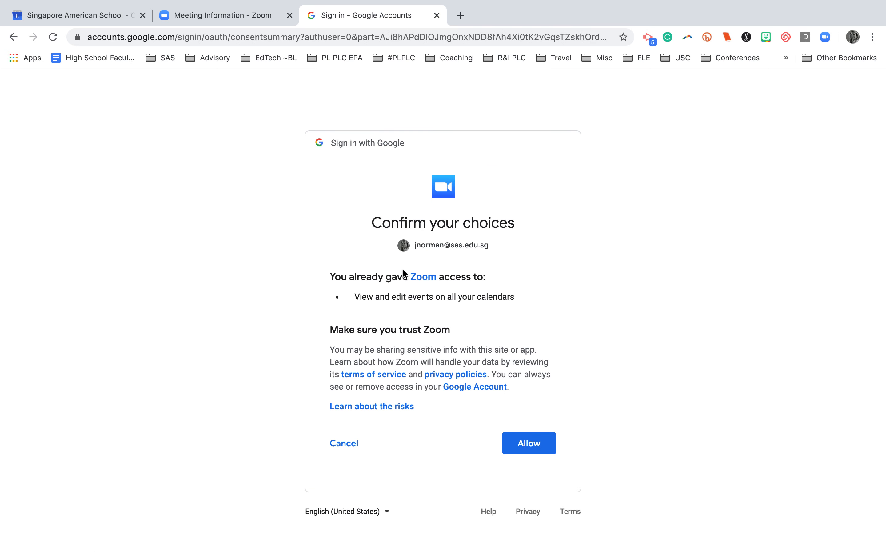
pyautogui.click(531, 444)
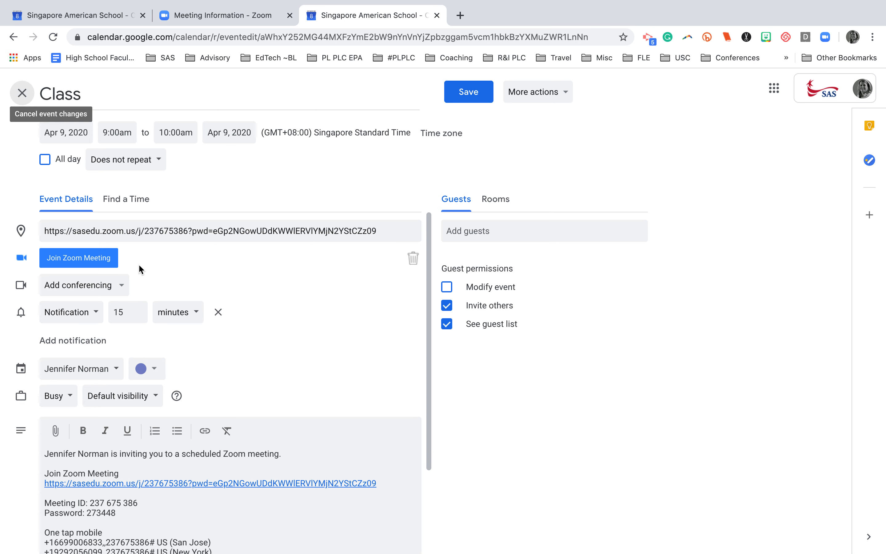
pyautogui.click(216, 19)
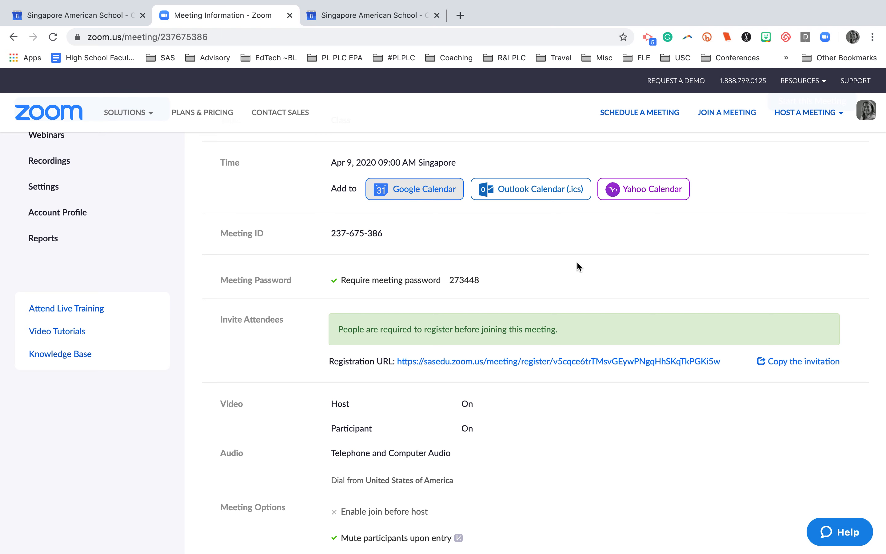
pyautogui.moveTo(655, 6)
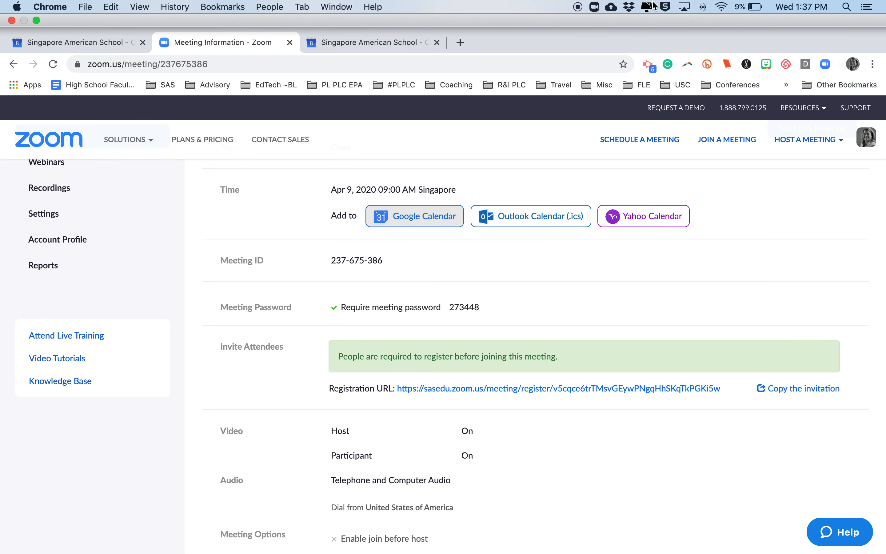